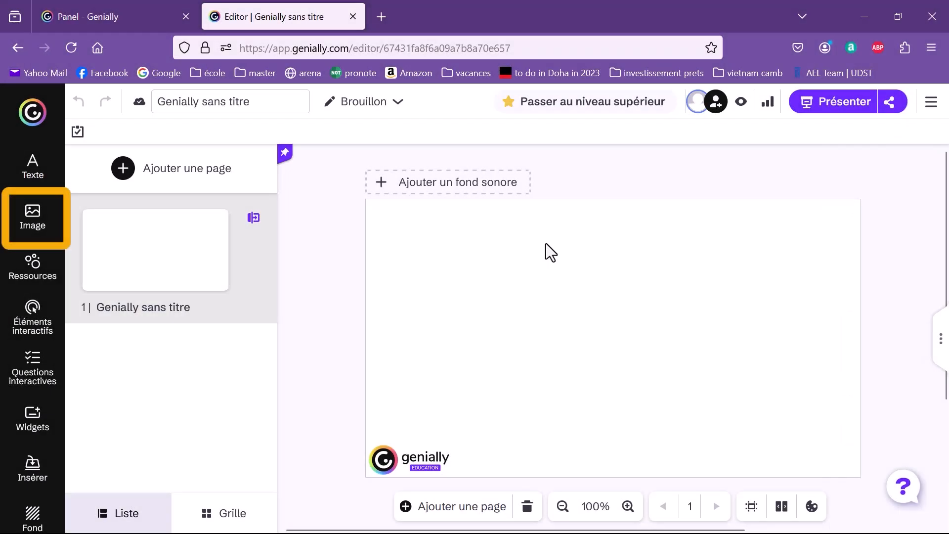
Import all six face-part screenshots from the device's folder onto the blank page.
click(31, 213)
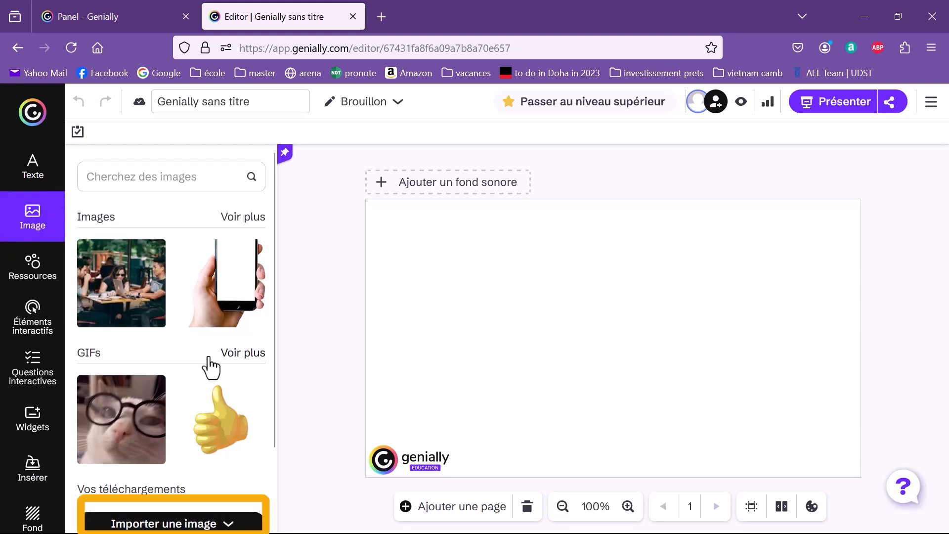
click(232, 523)
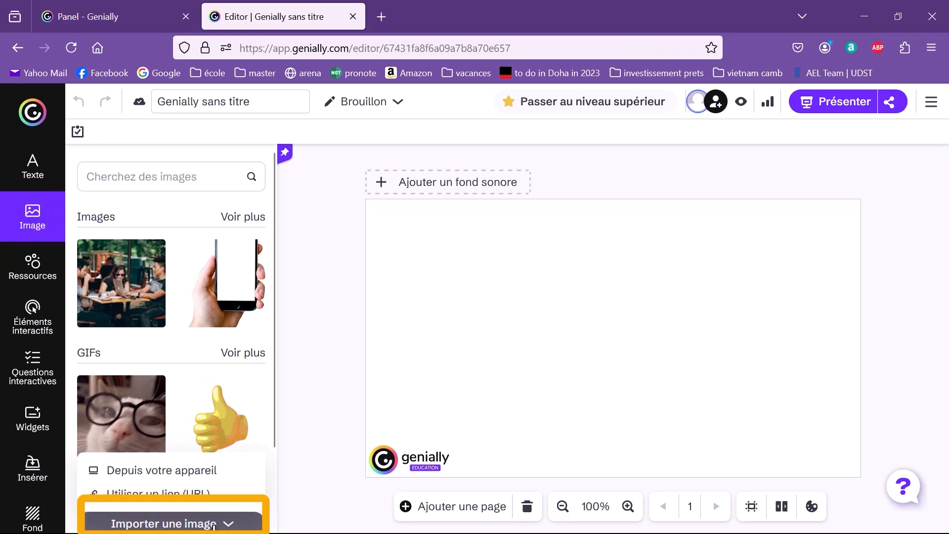
click(176, 474)
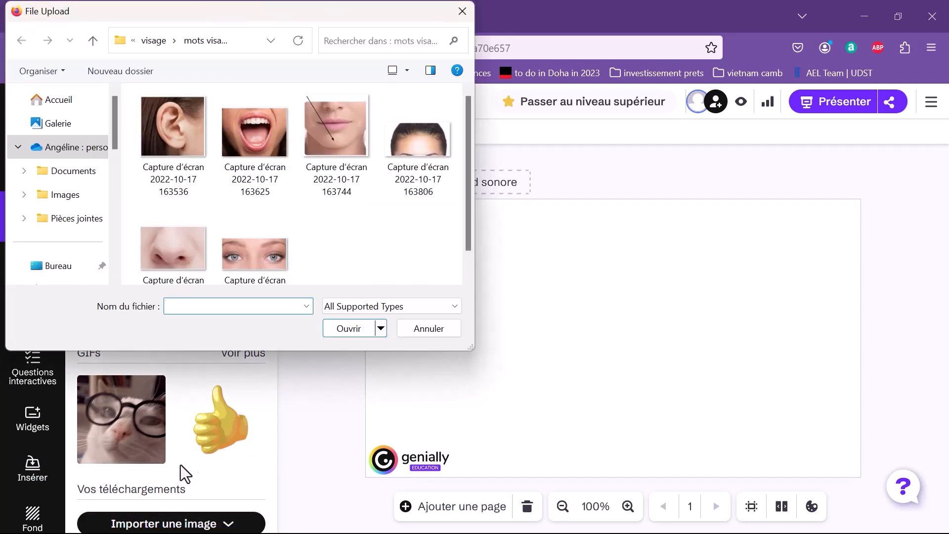
click(173, 129)
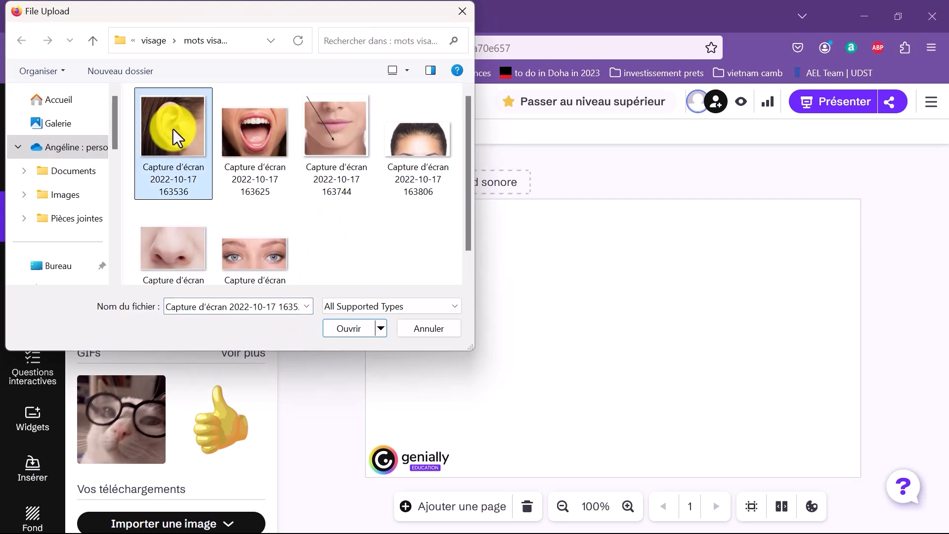
shift+click(264, 252)
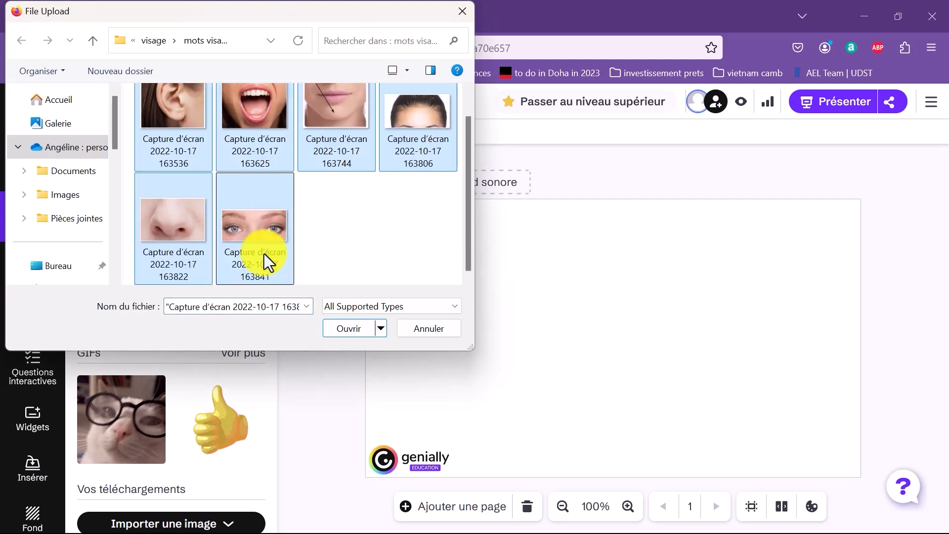
click(357, 330)
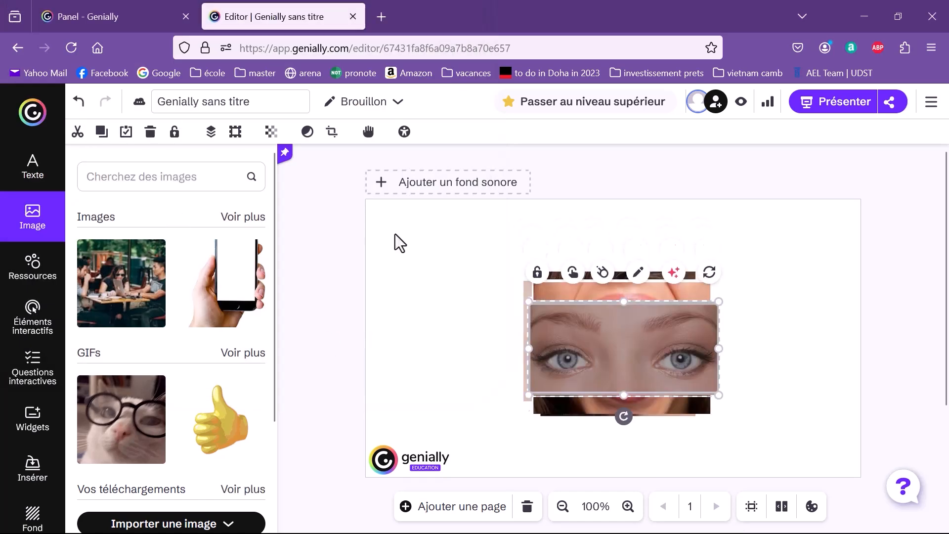
Shrink the eyes image at the page's upper left and place the open-mouth image at the lower left.
drag(595, 352, 453, 271)
drag(578, 316, 546, 299)
click(612, 345)
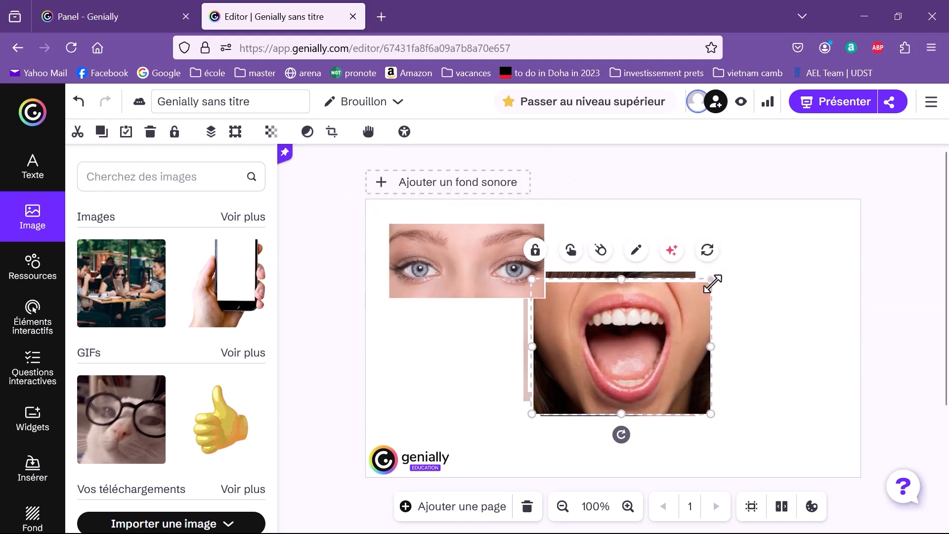
drag(712, 284, 492, 360)
Move the forehead image to the upper part of the page and place the reduced ear image at the lower right.
drag(624, 354, 684, 269)
drag(568, 310, 597, 295)
click(561, 305)
drag(547, 276, 582, 312)
drag(616, 341, 770, 391)
Shrink the nose image and move it to the lower middle of the page.
click(662, 366)
drag(706, 281, 651, 332)
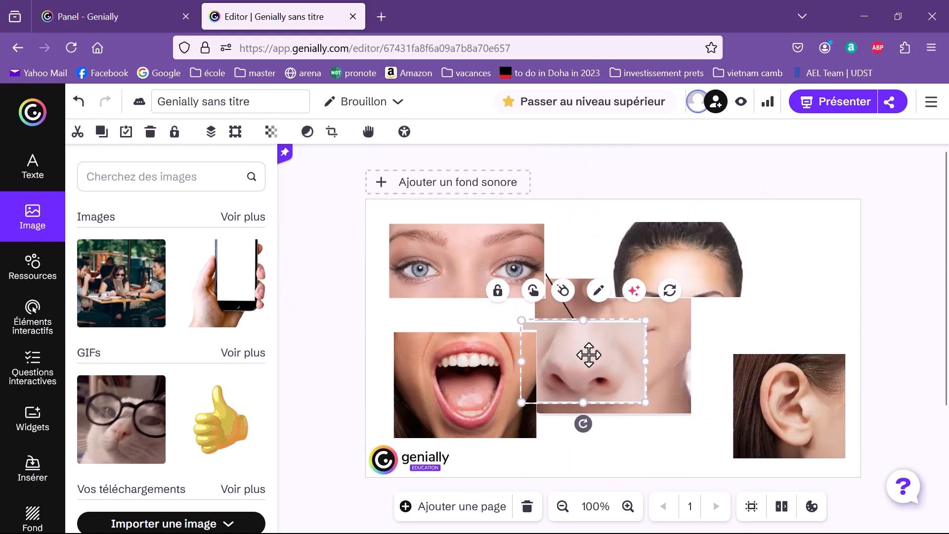
drag(588, 354, 647, 418)
Shrink the chin image and place it at the page's upper right, with the forehead above the nose in the middle column.
click(646, 339)
drag(699, 258, 653, 311)
drag(574, 360, 758, 276)
drag(671, 291, 609, 290)
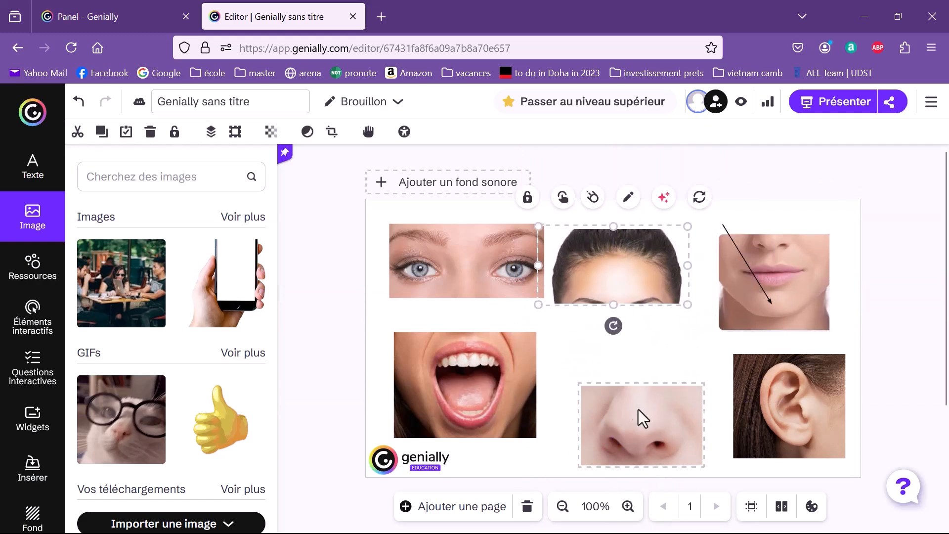
drag(642, 418, 615, 378)
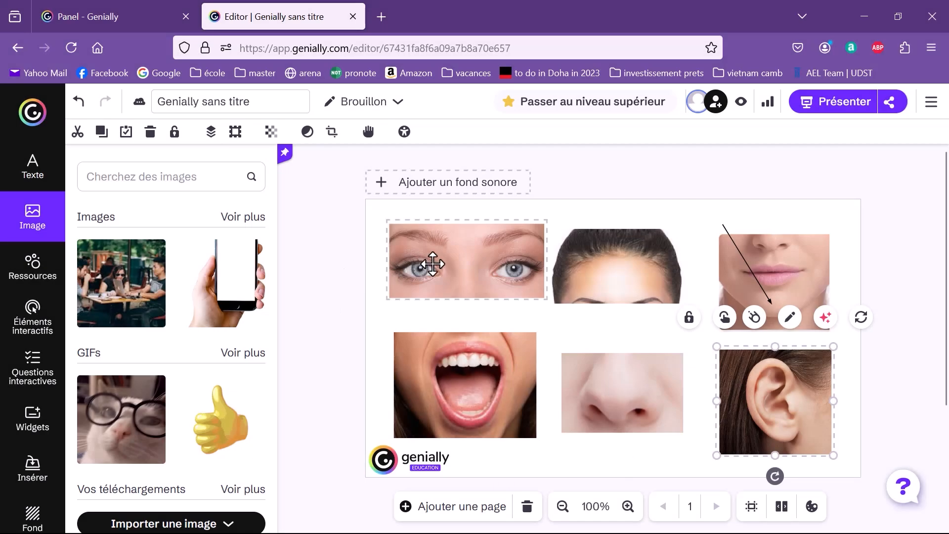
Add an audio playback interaction to the eyes image, using a new voice recording as its source.
click(432, 263)
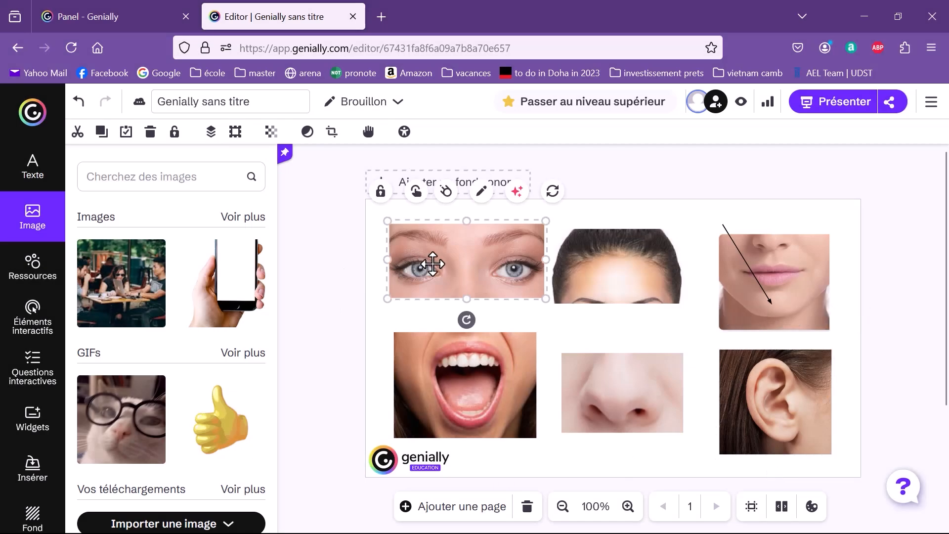
click(418, 192)
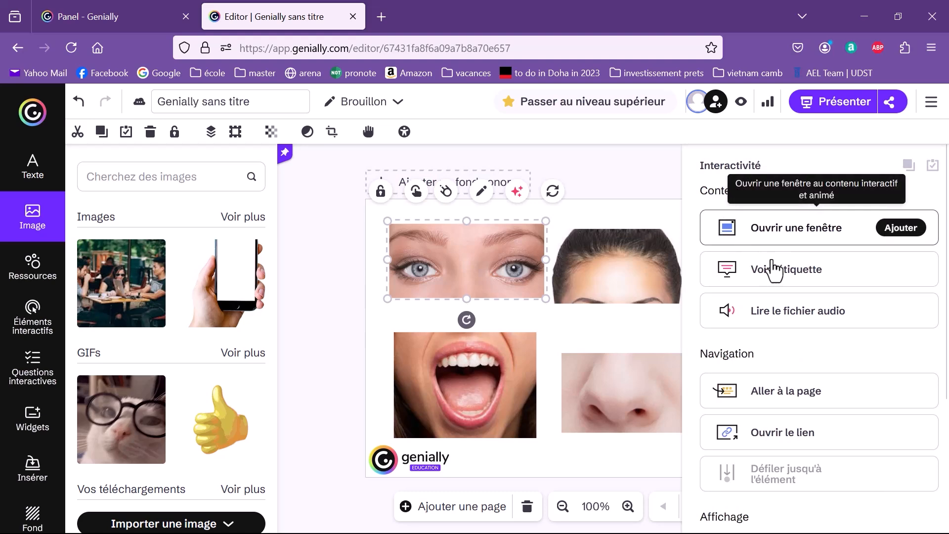
scroll(803, 376, down, 2)
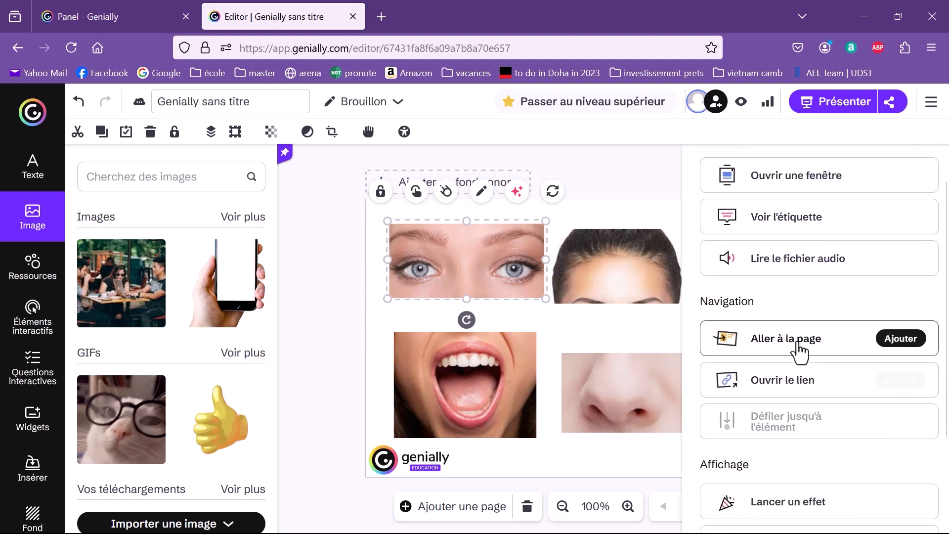
scroll(801, 366, up, 2)
click(795, 325)
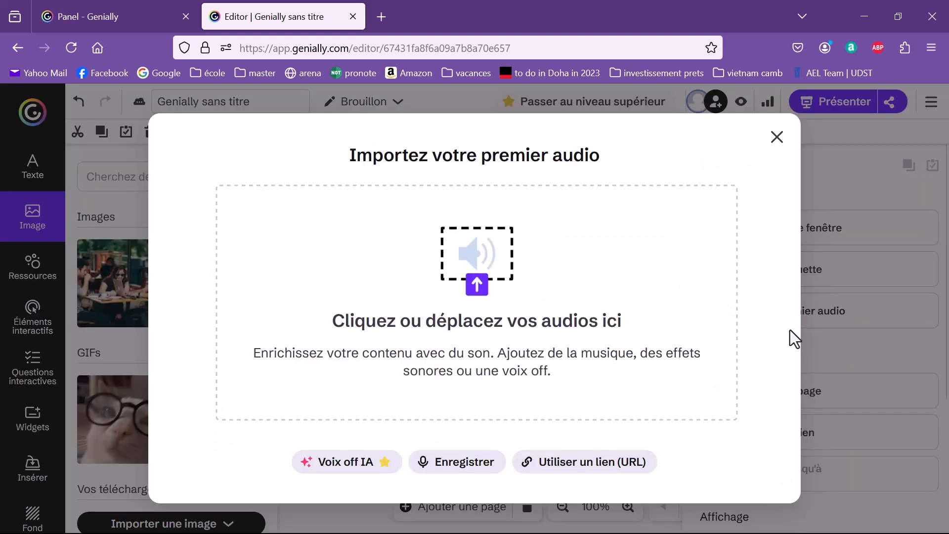
click(457, 465)
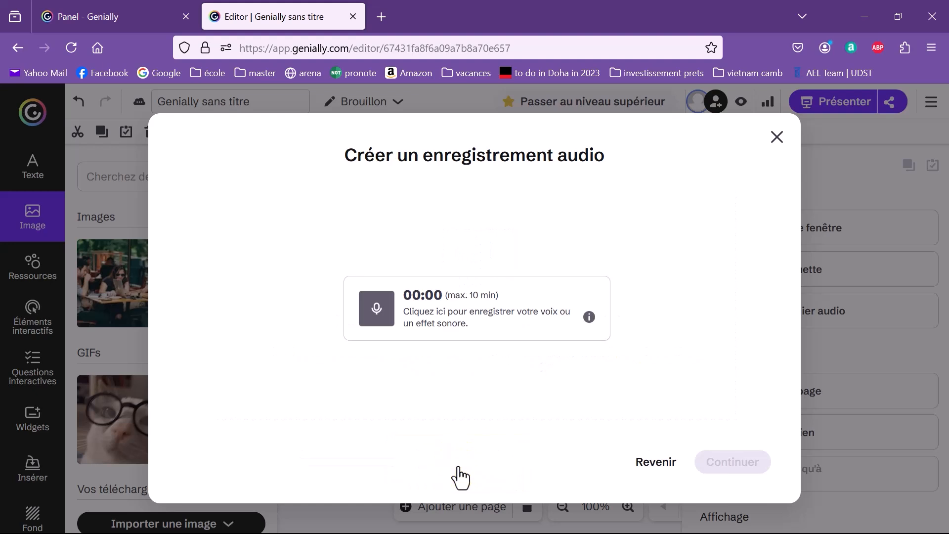
Record a clip of about 6 seconds with microphone access allowed and save it trimmed to start at 00:02.
click(376, 315)
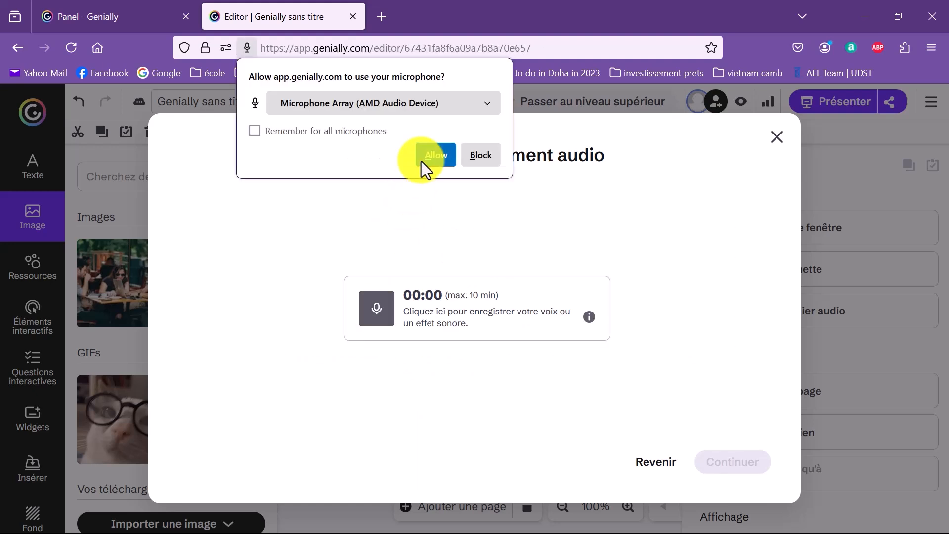
click(434, 155)
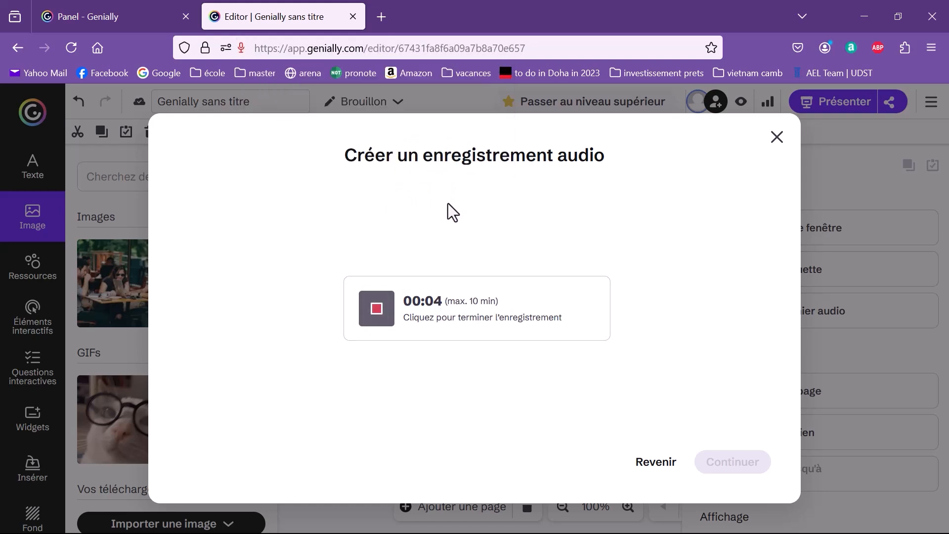
click(377, 312)
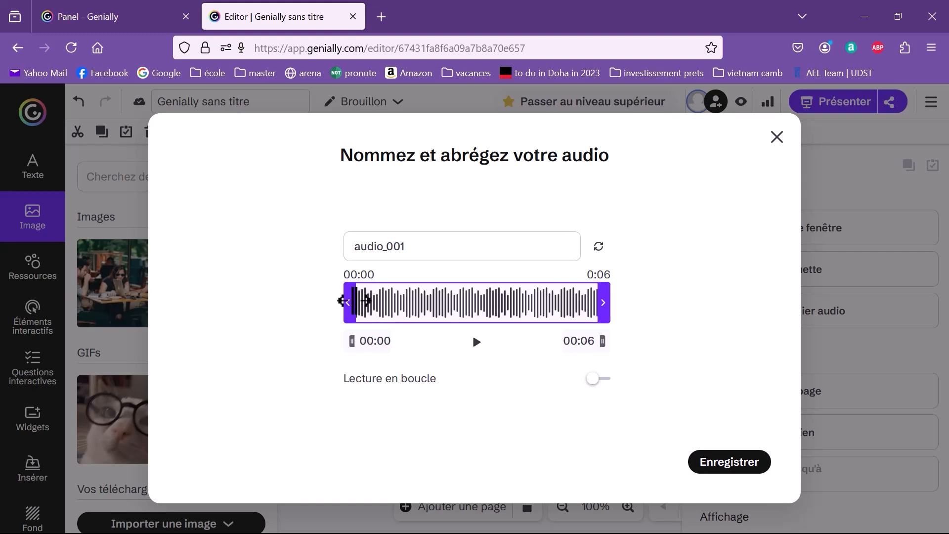
drag(354, 301, 446, 302)
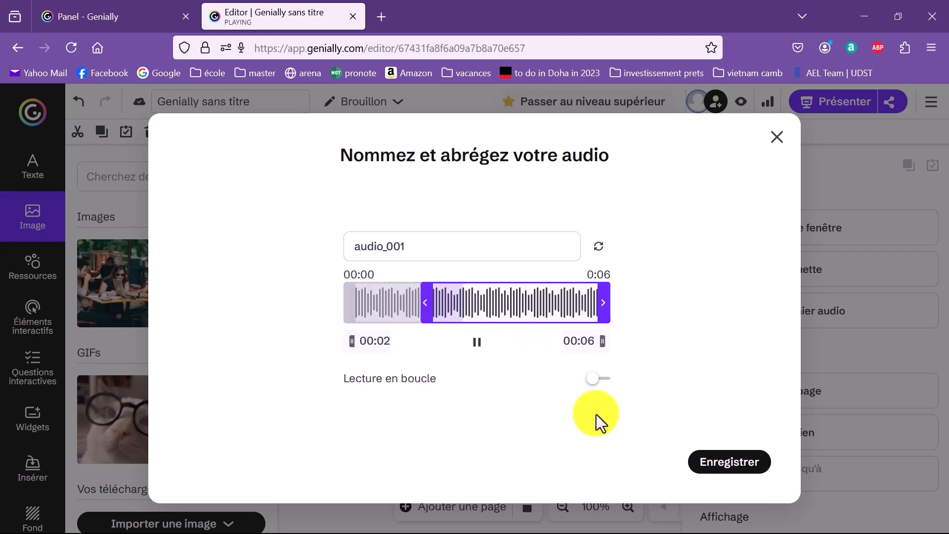
click(728, 462)
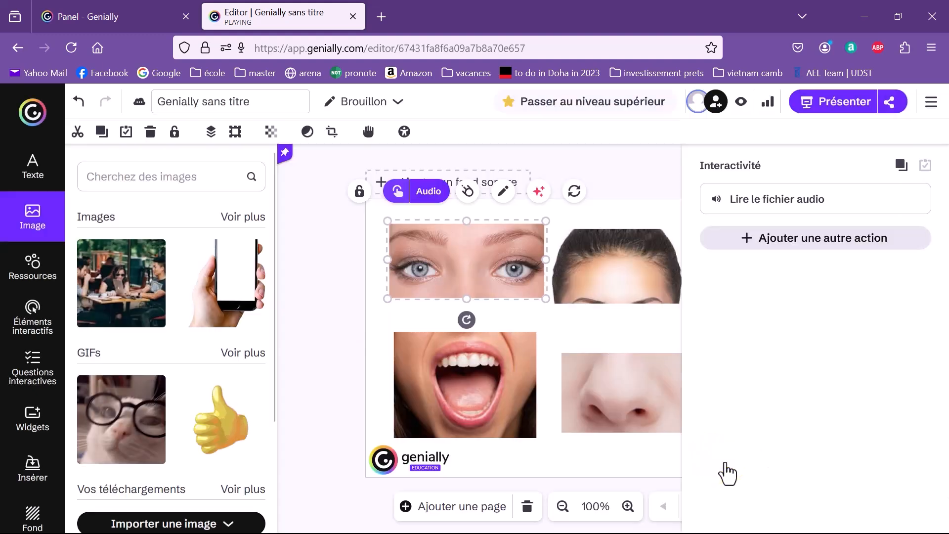
Add an audio playback interaction to the forehead image, using another new voice recording as its source.
click(614, 272)
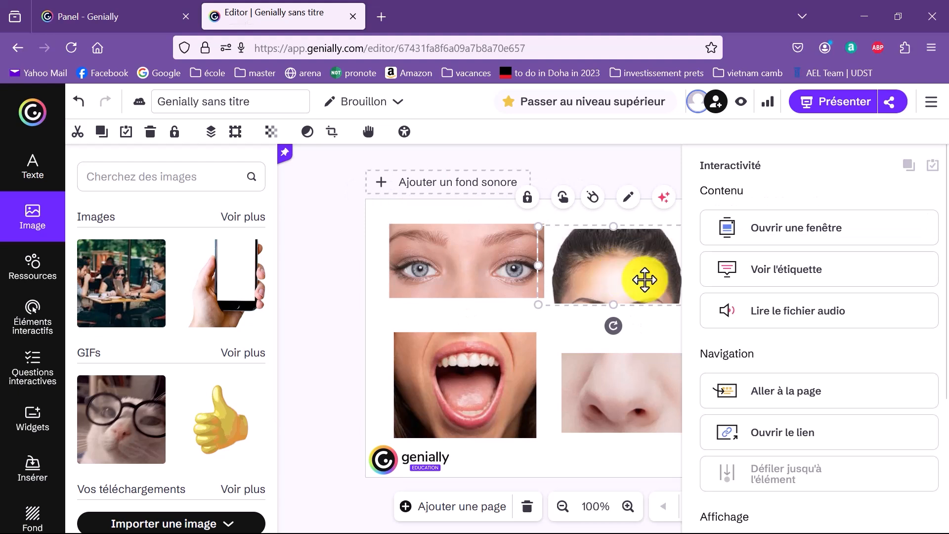
click(790, 326)
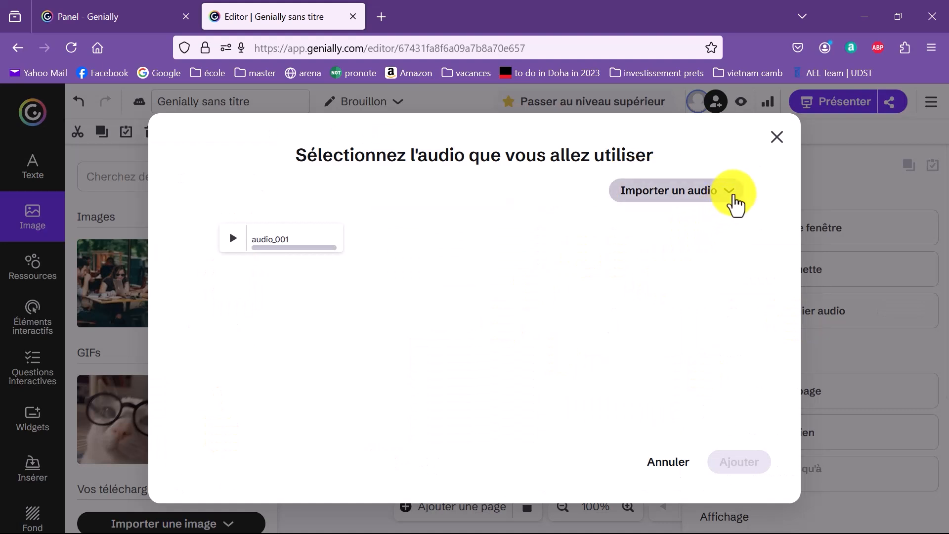
click(731, 197)
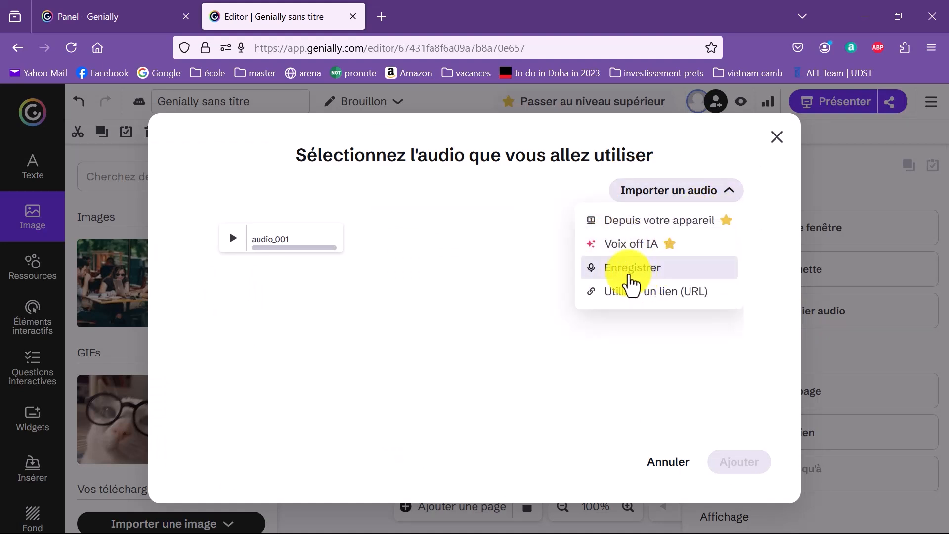
click(631, 282)
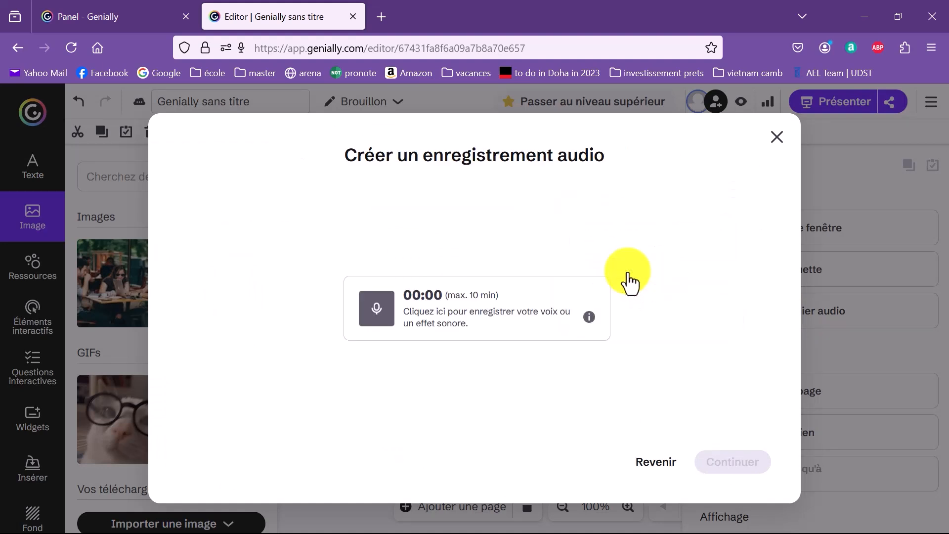
Record a clip of about 5 seconds for the forehead image and save it trimmed to start at 00:02.
click(377, 314)
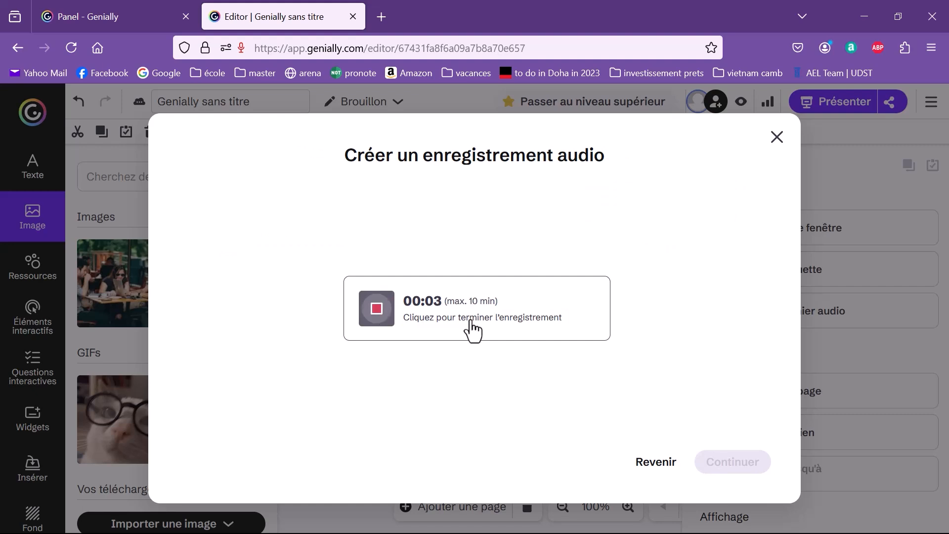
click(378, 310)
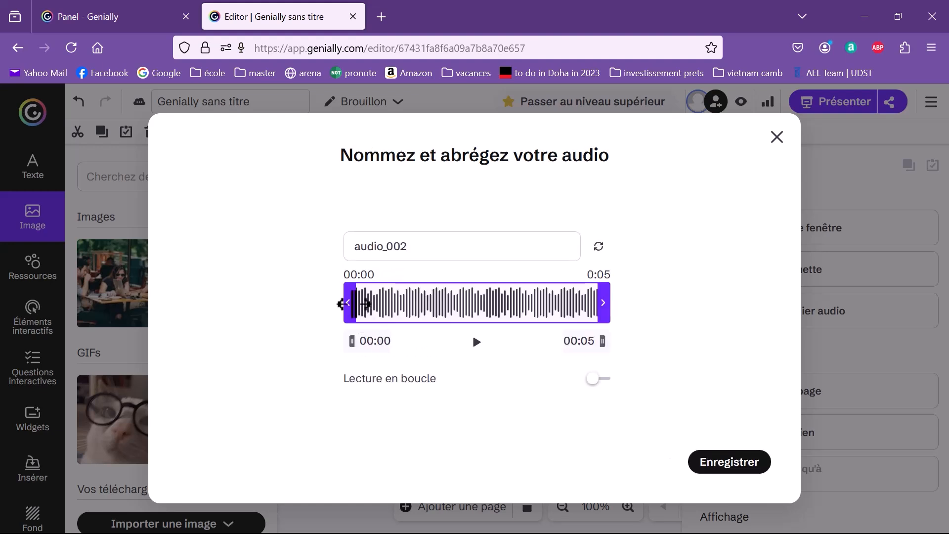
drag(354, 303, 452, 307)
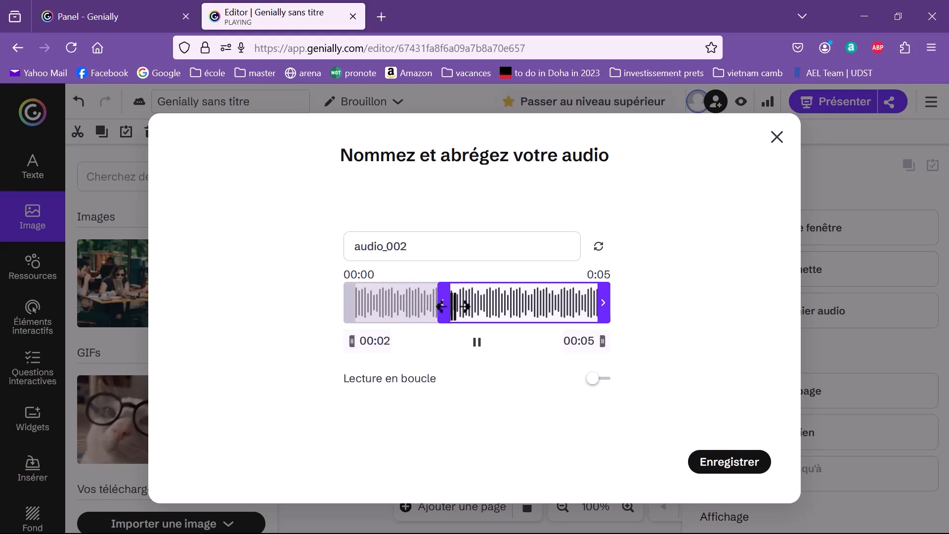
click(729, 462)
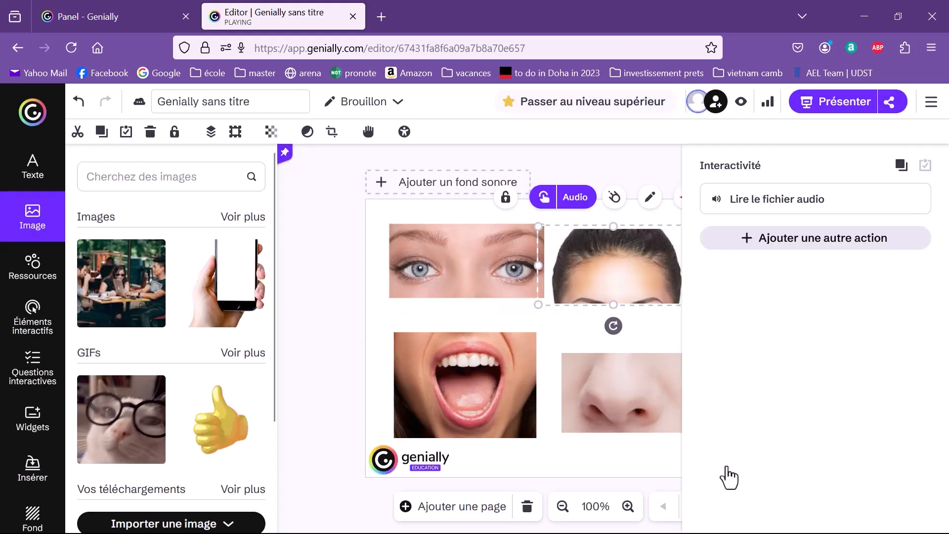
click(571, 337)
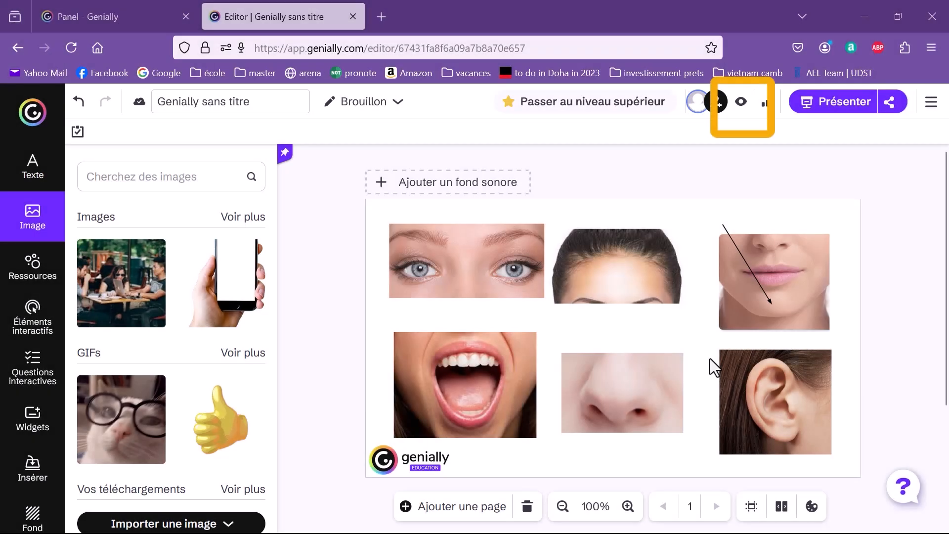
Preview the page, play the audio attached to the eyes image, and return to editing.
click(741, 103)
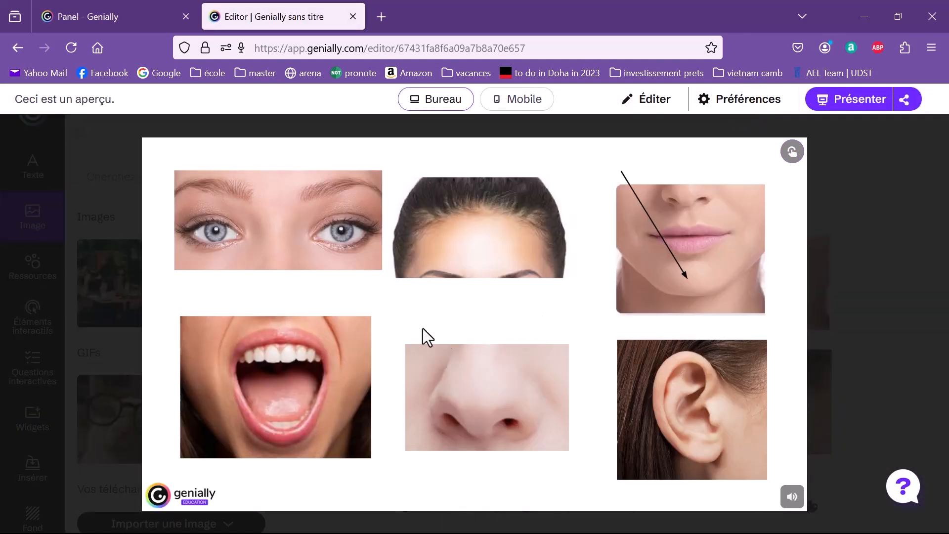
click(271, 228)
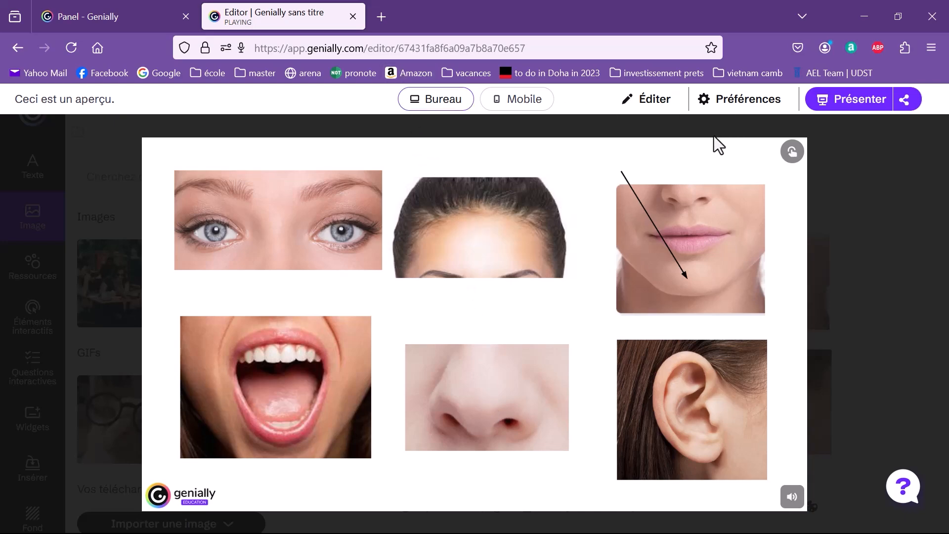
click(654, 106)
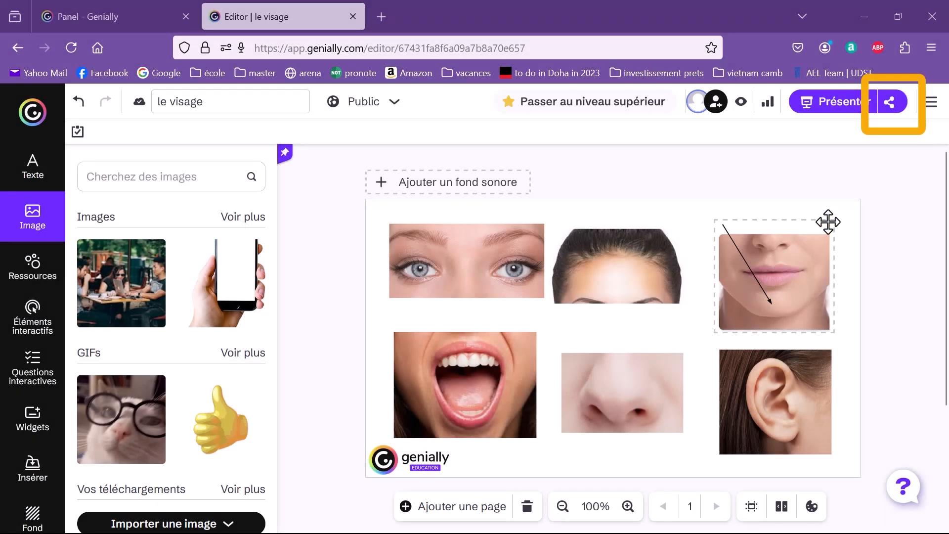
Copy the public social-page viewing link of "le visage" for sharing.
click(892, 104)
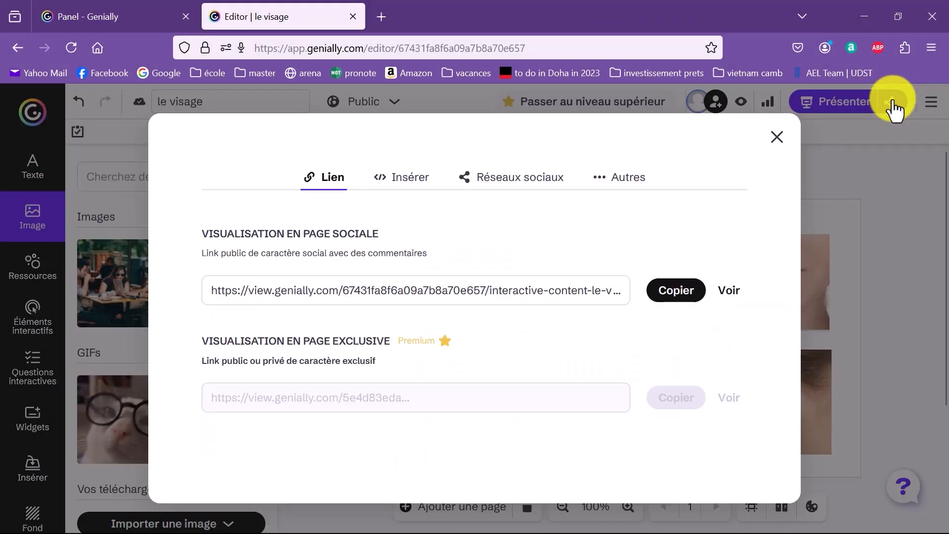
click(673, 295)
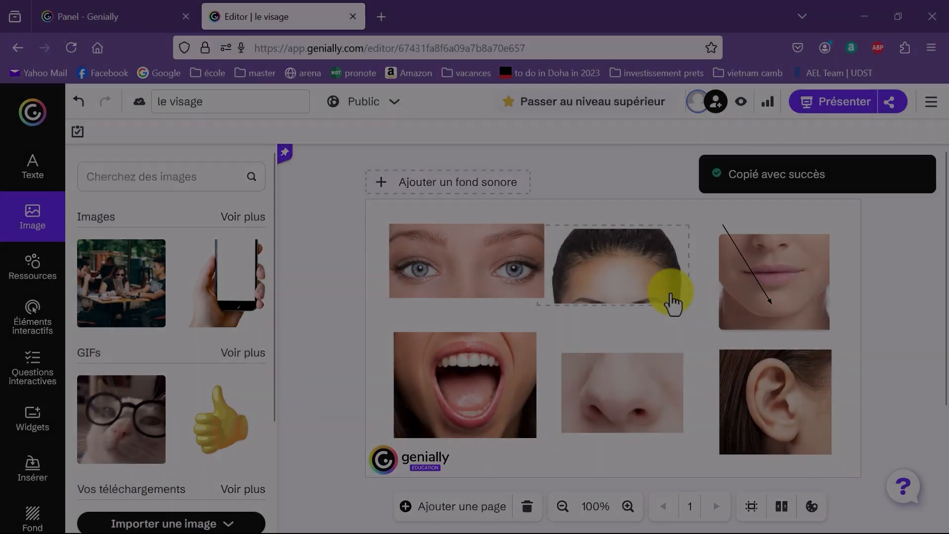